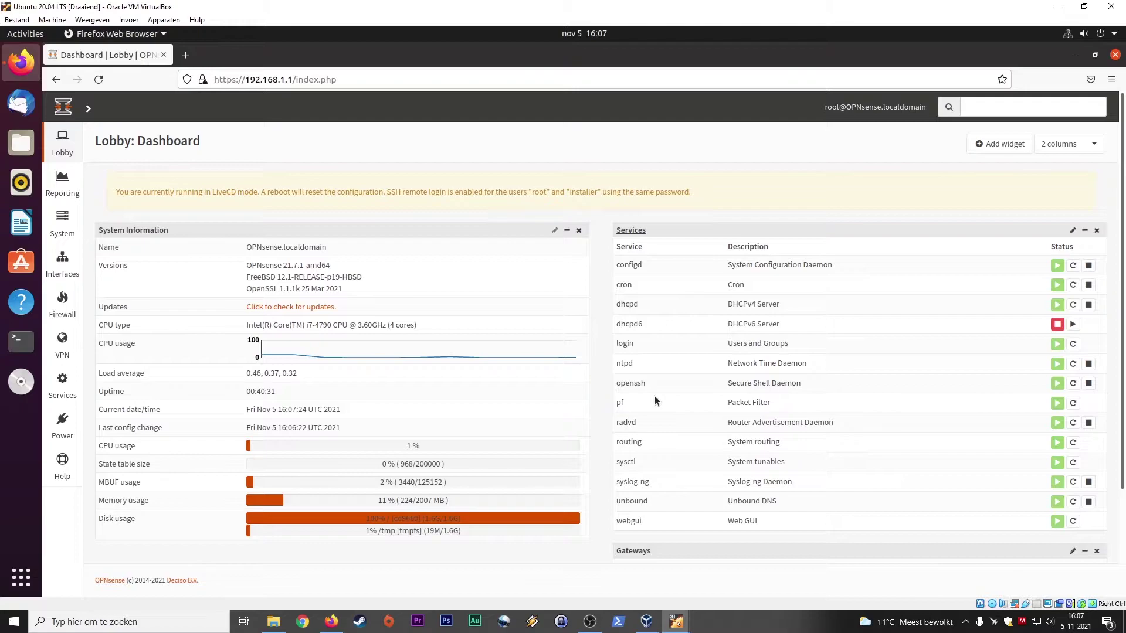
Open a Windows PowerShell window from the taskbar
{"action": "left_click", "coordinate": [618, 622]}
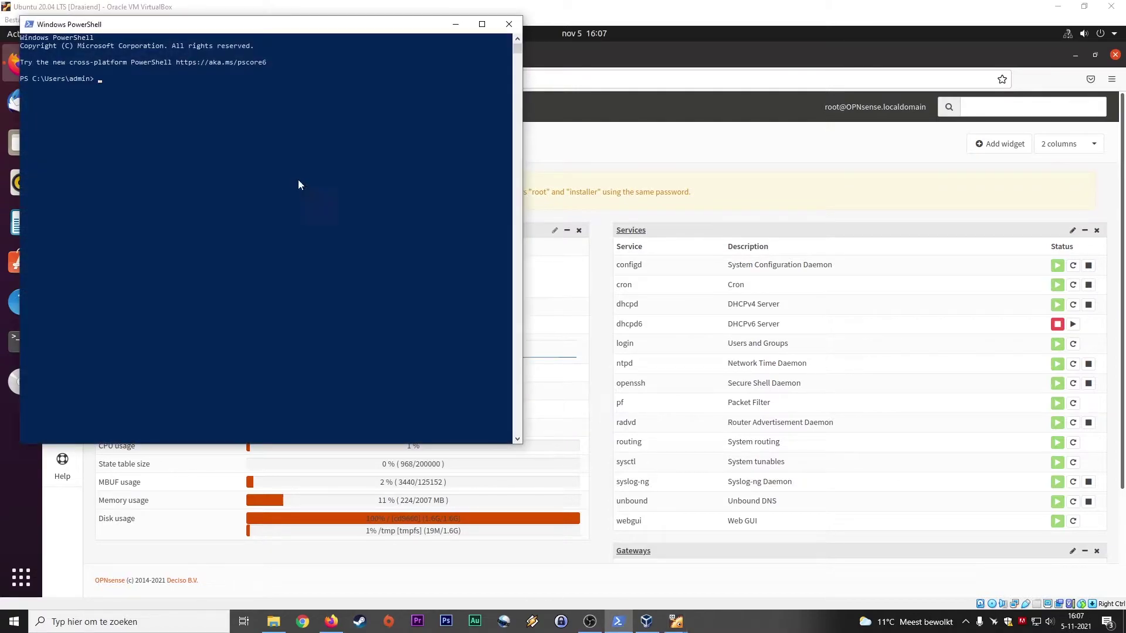
Center the PowerShell window and ping cnn.com
{"action": "left_click_drag", "start_coordinate": [305, 27], "coordinate": [584, 129]}
{"action": "type", "text": "ping cnn.com"}
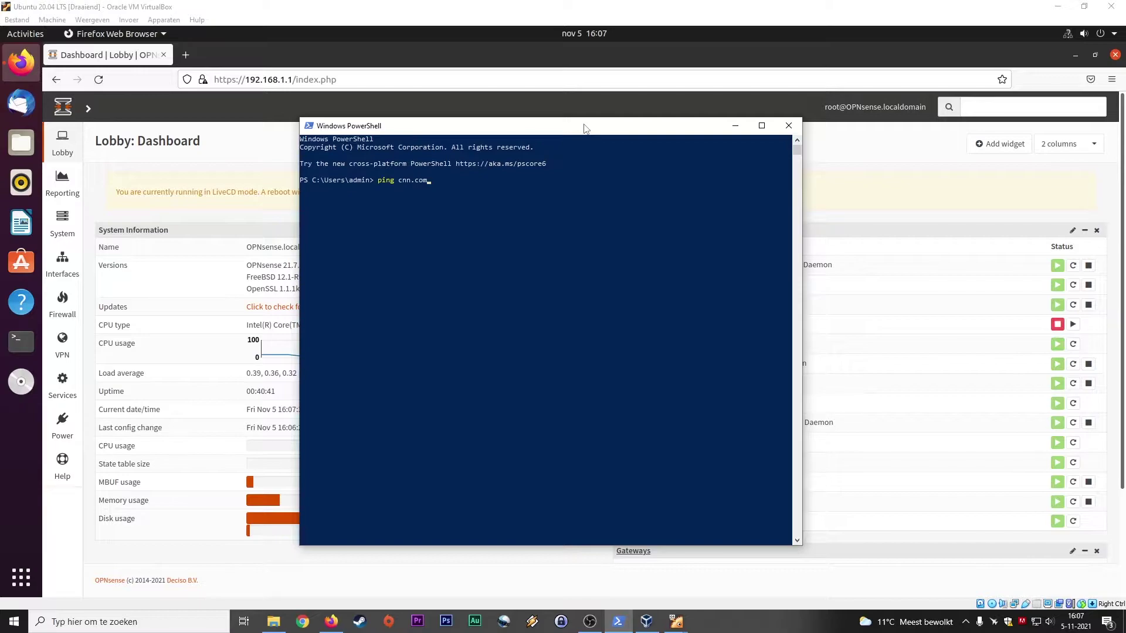
{"action": "key", "text": "Return"}
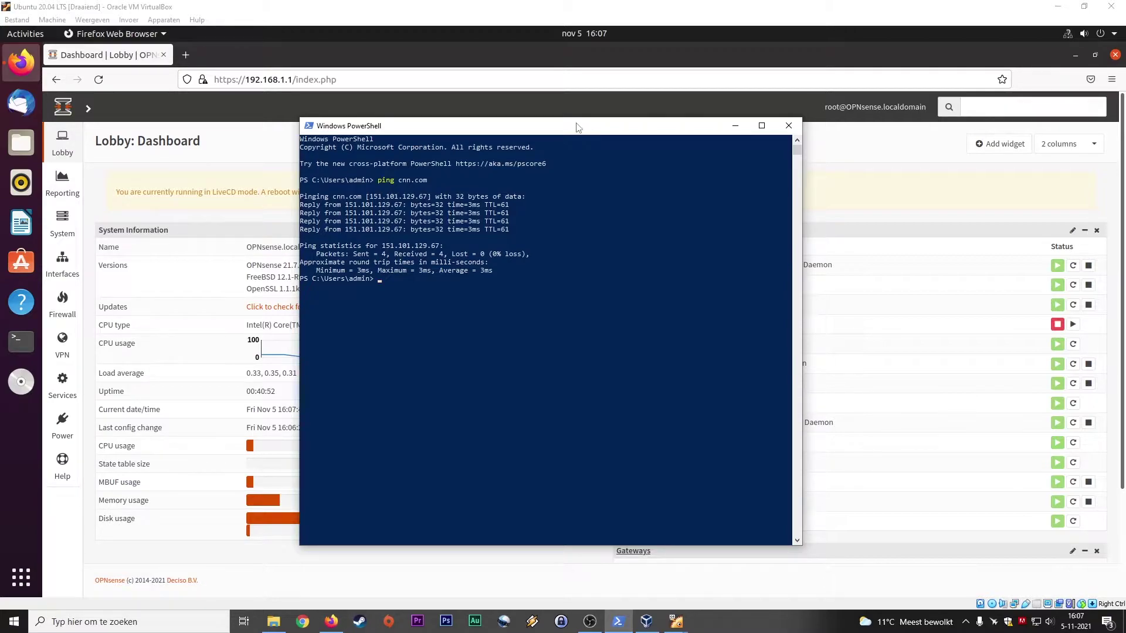
Highlight the replying IP address and cnn.com in the output, then close PowerShell
{"action": "left_click_drag", "start_coordinate": [345, 229], "coordinate": [403, 229]}
{"action": "left_click_drag", "start_coordinate": [397, 182], "coordinate": [437, 182]}
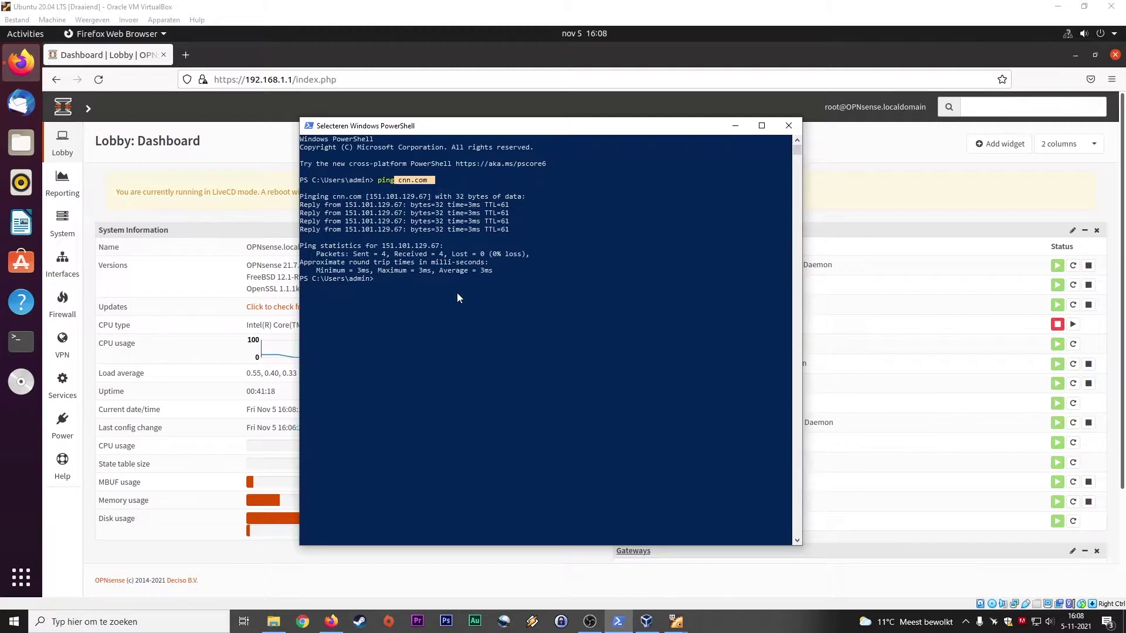
{"action": "left_click", "coordinate": [790, 126]}
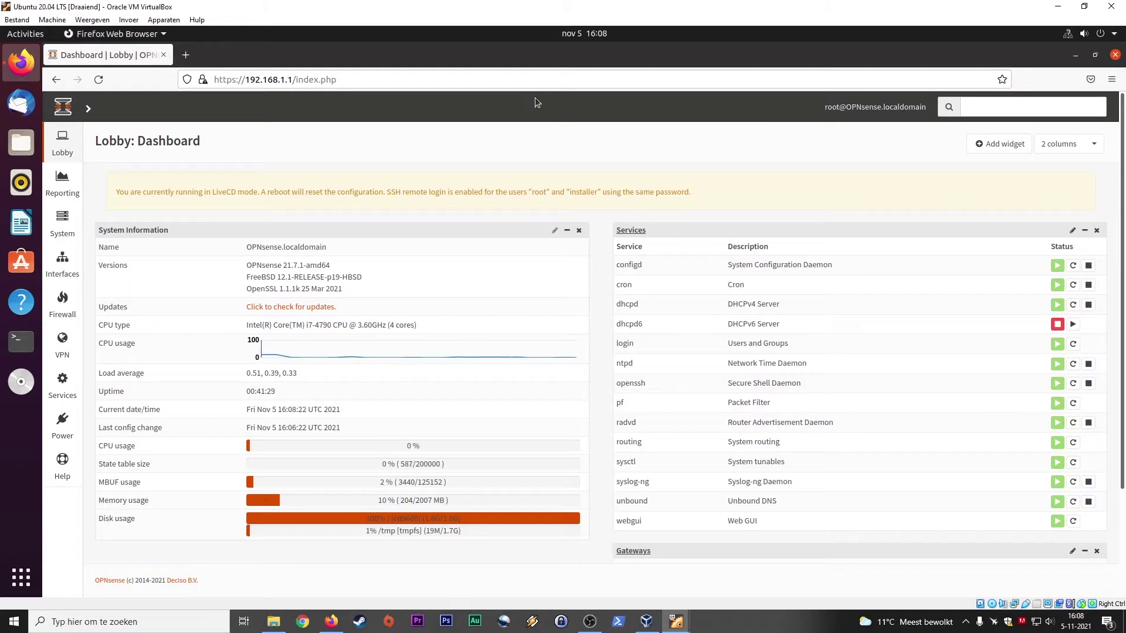
In Firefox, scroll through the OpenDNS package cards: Family Shield, OpenDNS Home, Home VIP, Umbrella Prosumer
{"action": "left_click", "coordinate": [335, 622]}
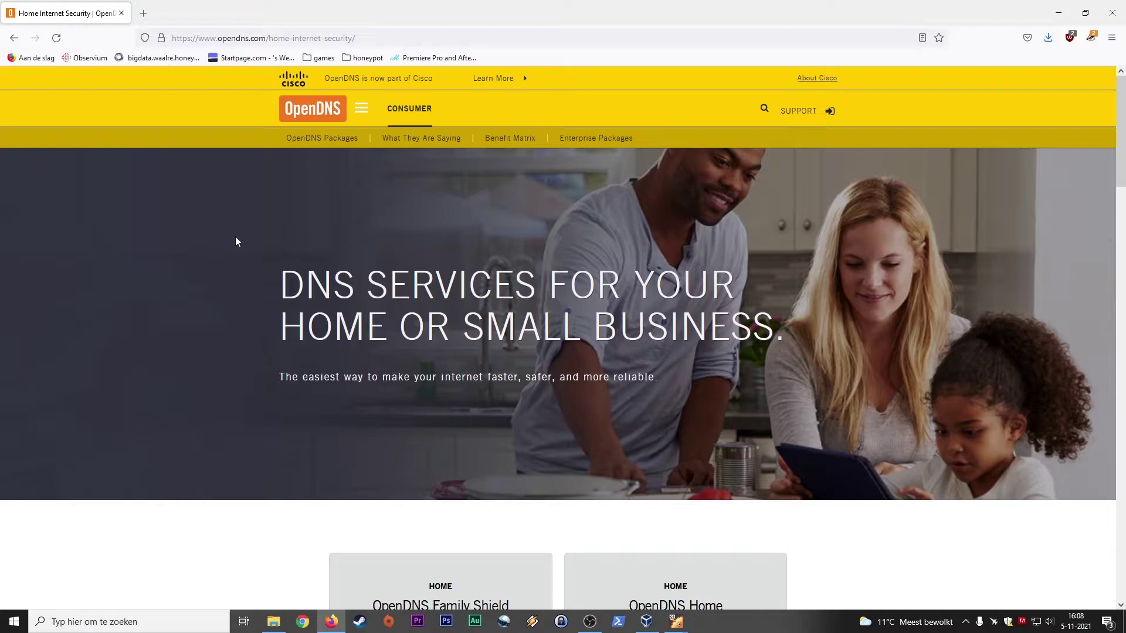
{"action": "scroll", "coordinate": [237, 237], "scroll_direction": "down", "scroll_amount": 5}
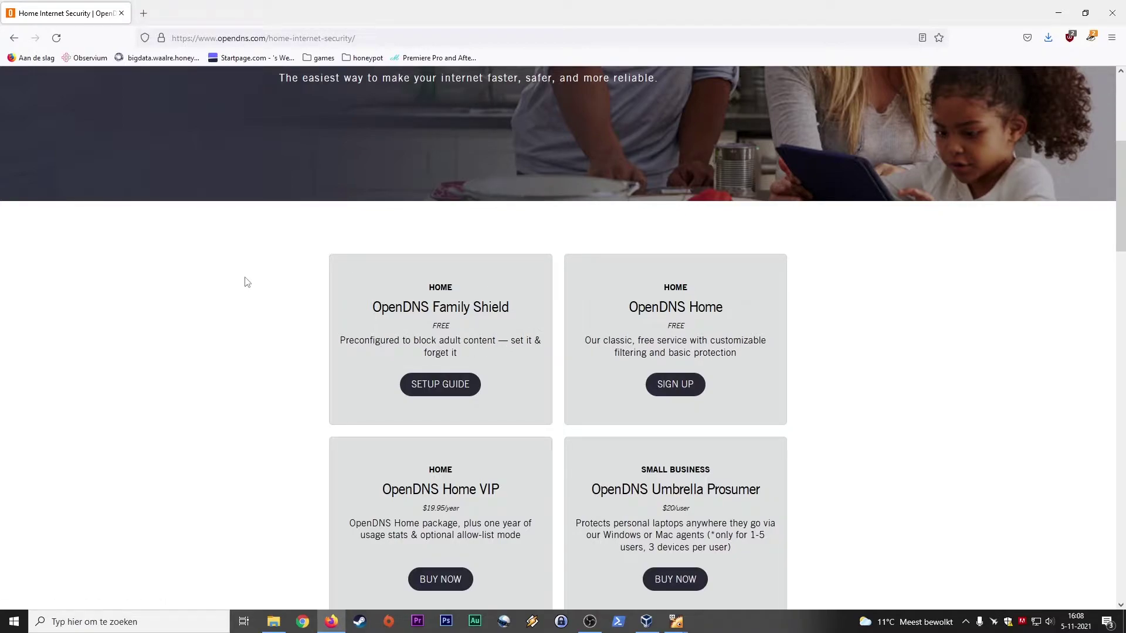
{"action": "scroll", "coordinate": [387, 264], "scroll_direction": "up", "scroll_amount": 5}
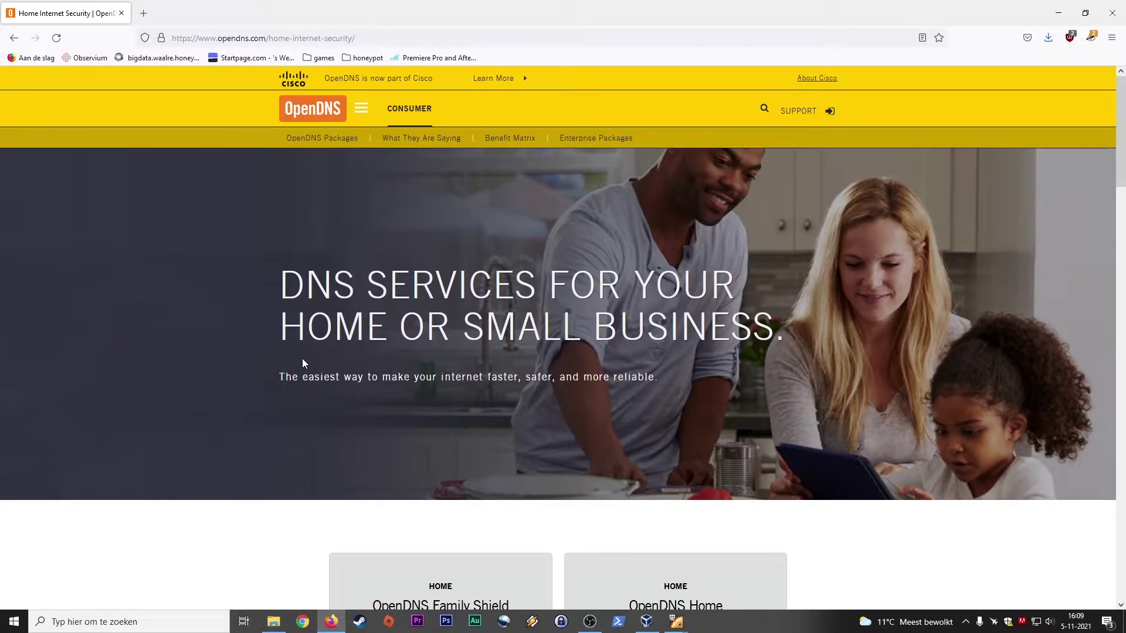
{"action": "scroll", "coordinate": [305, 352], "scroll_direction": "down", "scroll_amount": 2}
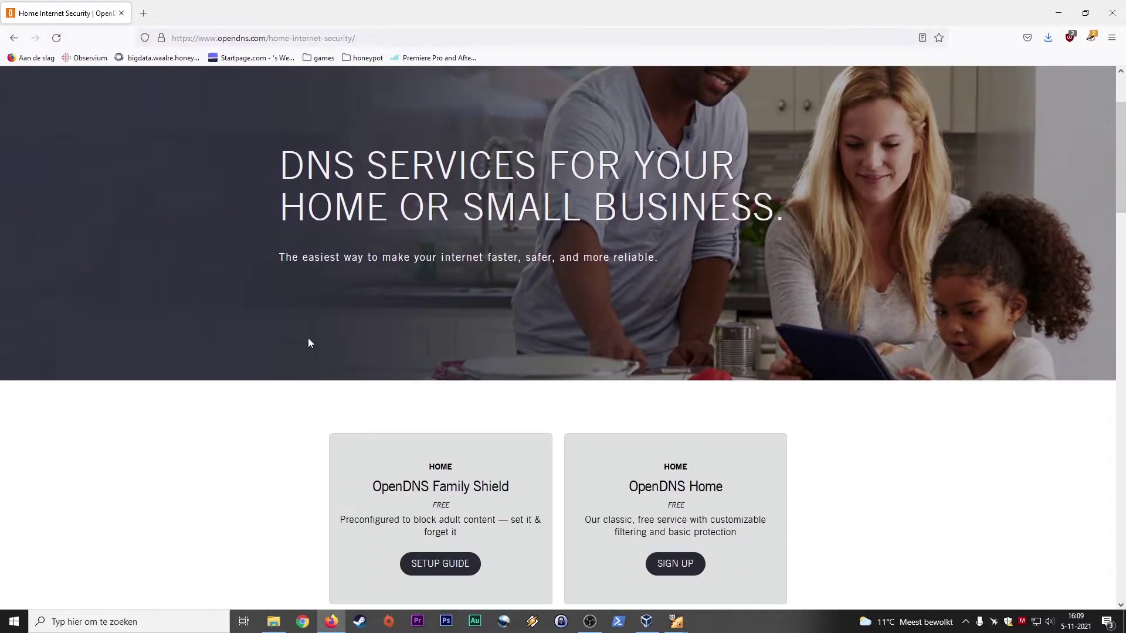
{"action": "scroll", "coordinate": [310, 343], "scroll_direction": "down", "scroll_amount": 3}
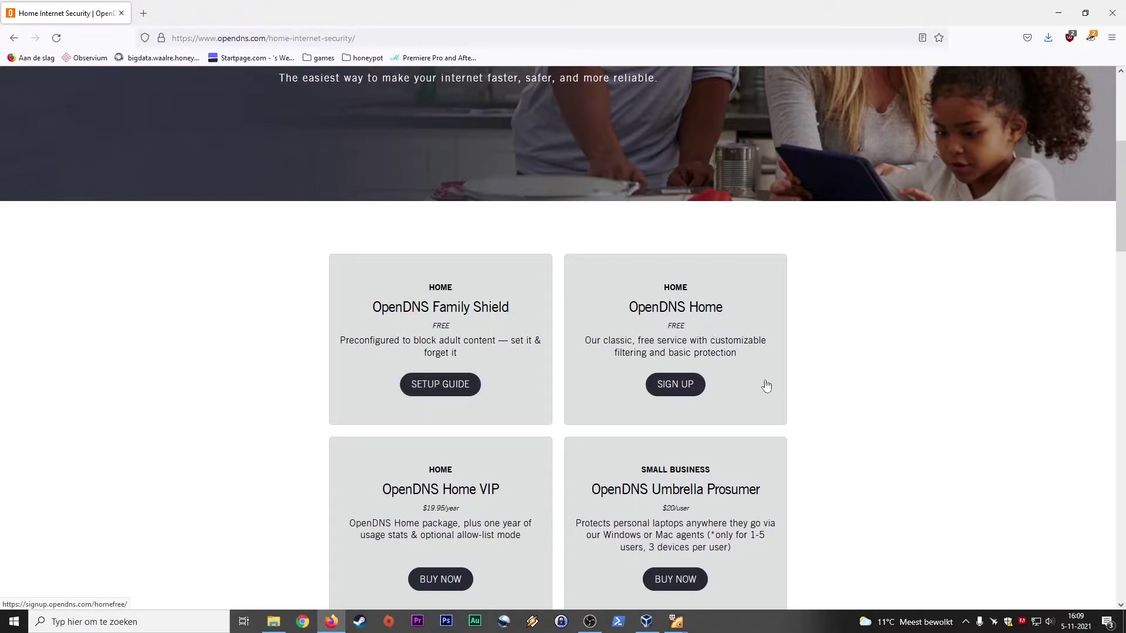
{"action": "scroll", "coordinate": [806, 283], "scroll_direction": "down", "scroll_amount": 4}
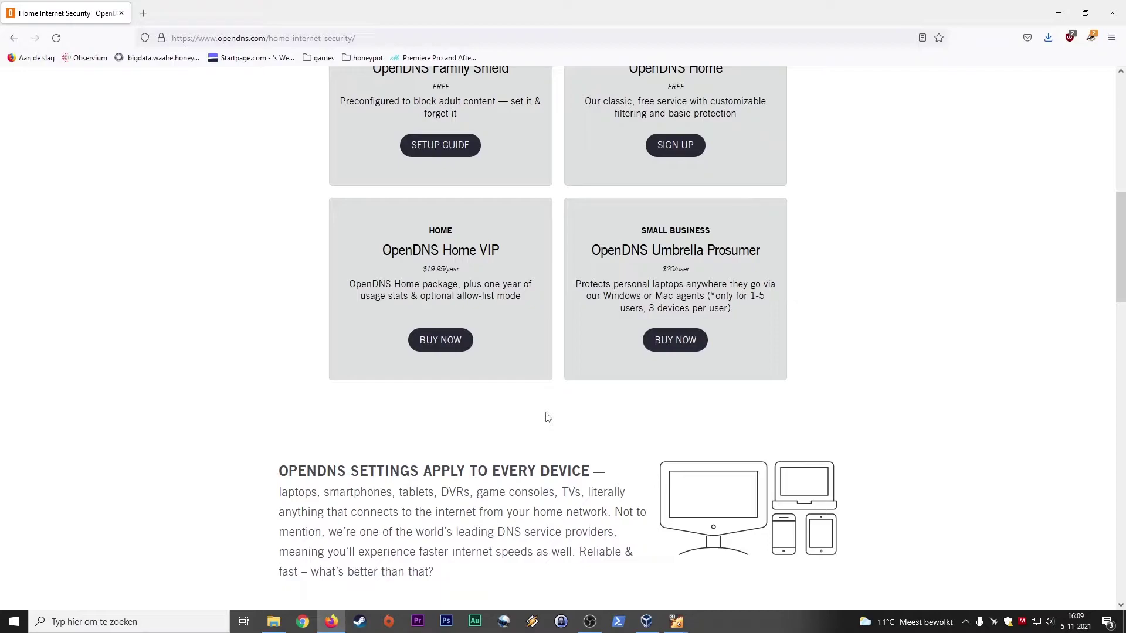
{"action": "scroll", "coordinate": [536, 411], "scroll_direction": "up", "scroll_amount": 3}
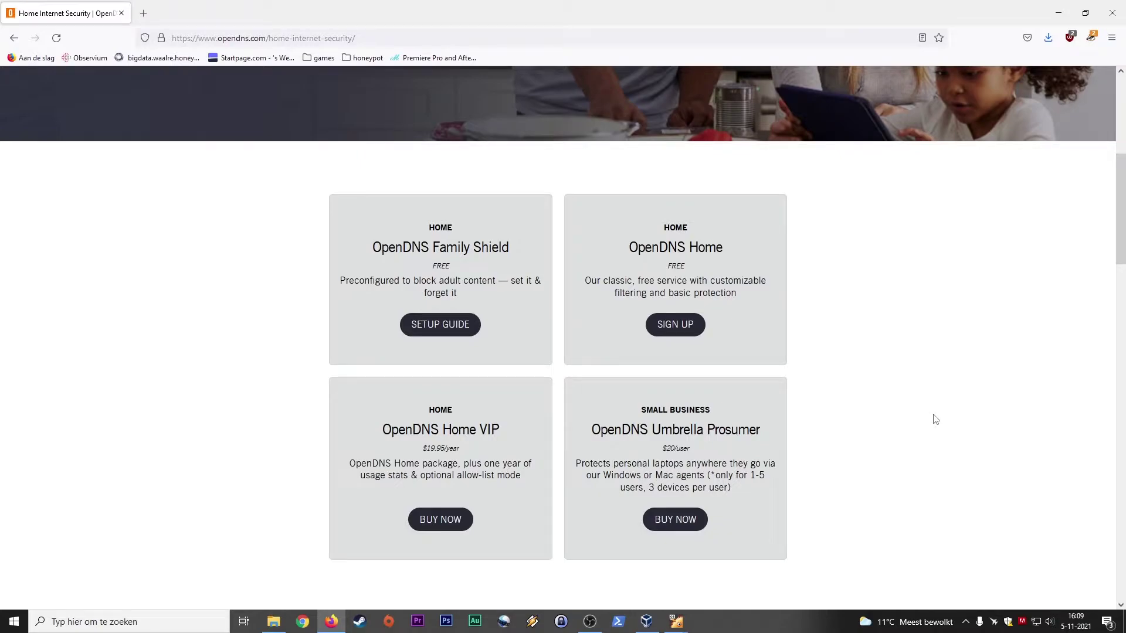
{"action": "mouse_move", "coordinate": [677, 623]}
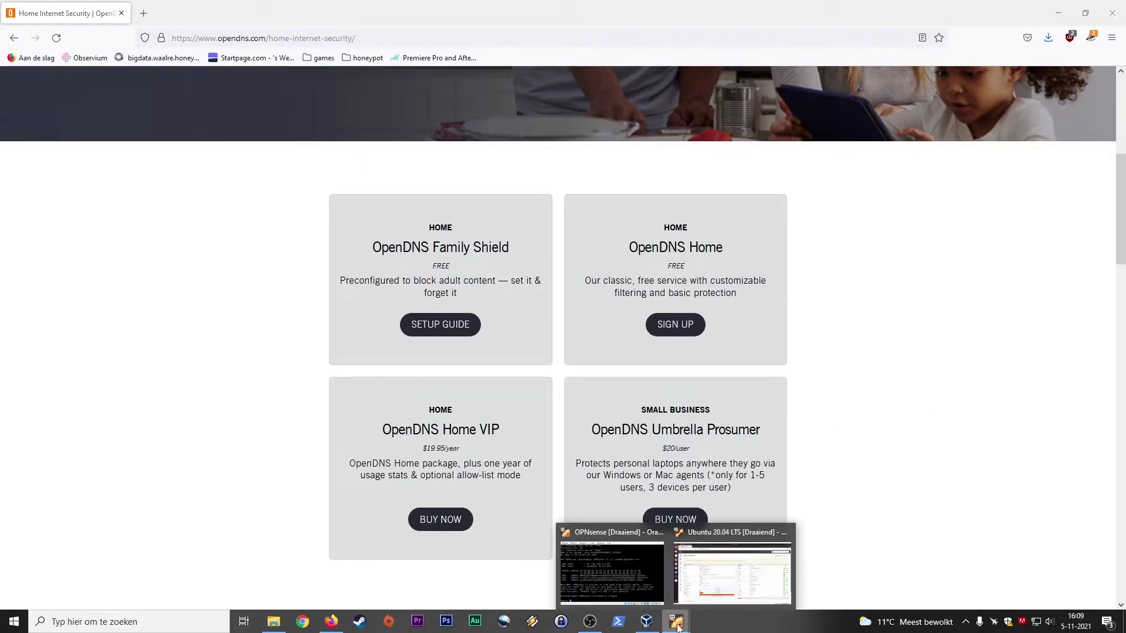
{"action": "left_click", "coordinate": [719, 596]}
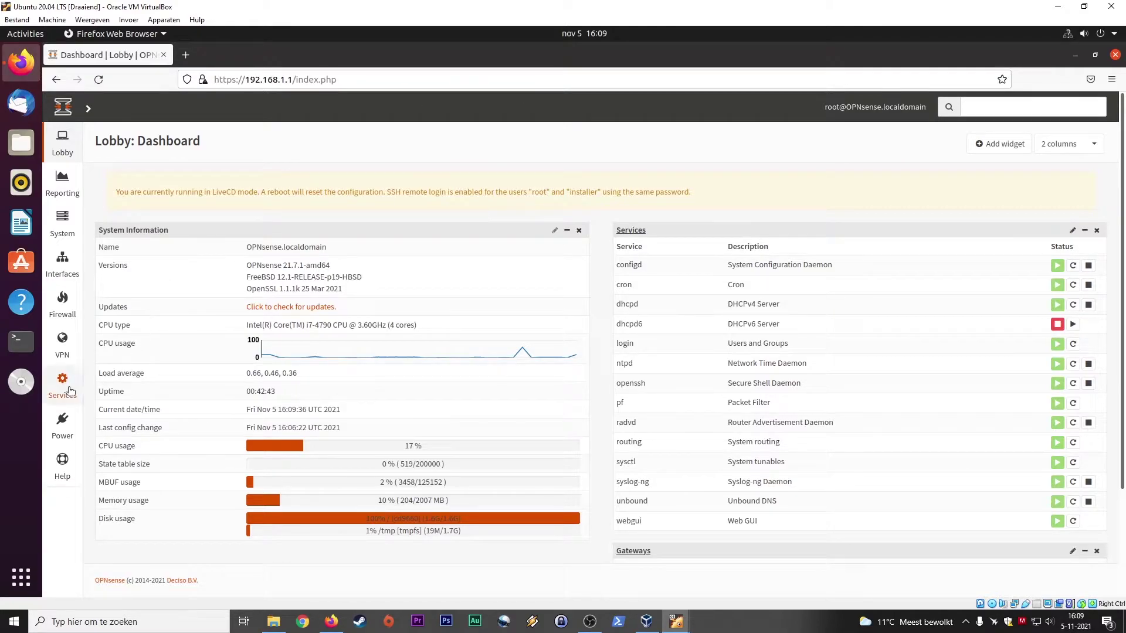
Go to Services > OpenDNS in the OPNsense sidebar
{"action": "mouse_move", "coordinate": [65, 390]}
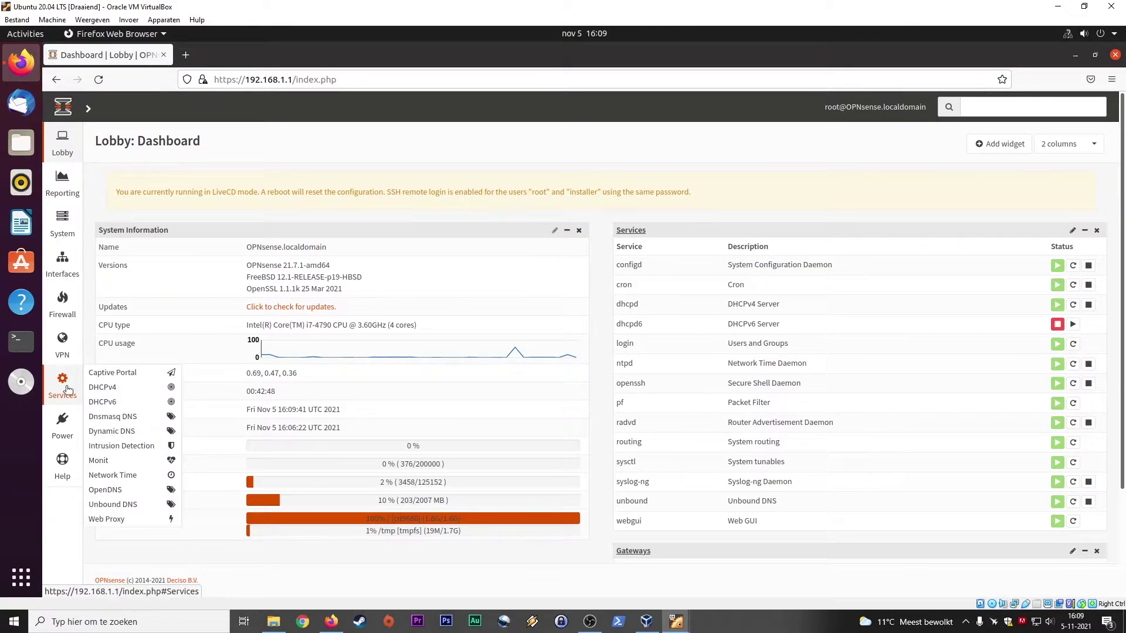
{"action": "mouse_move", "coordinate": [107, 437]}
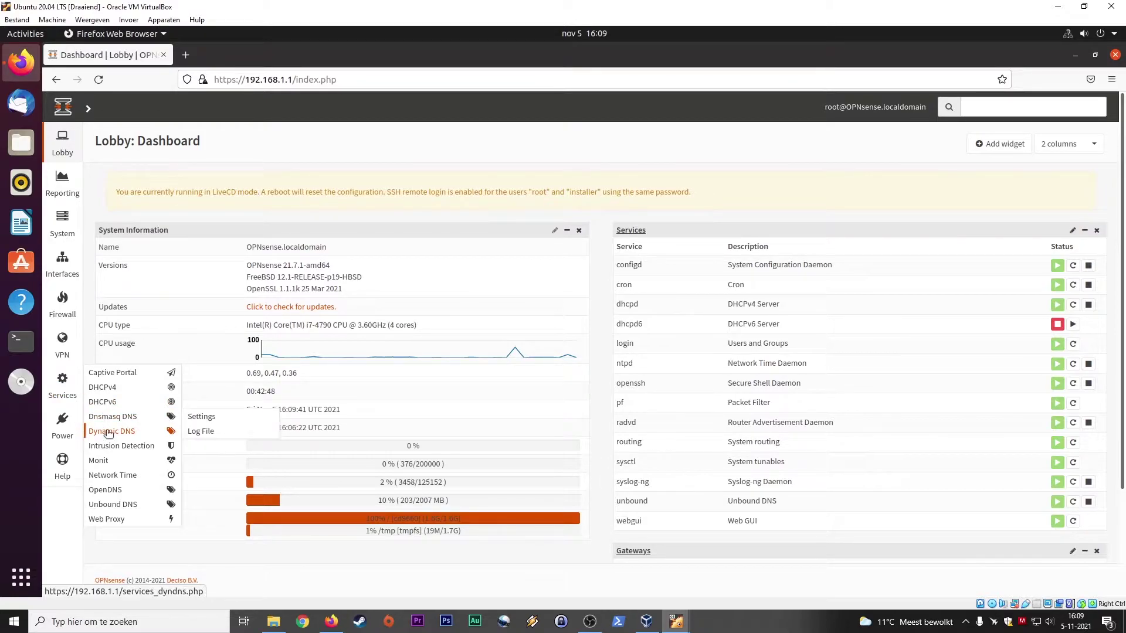
{"action": "left_click", "coordinate": [112, 490]}
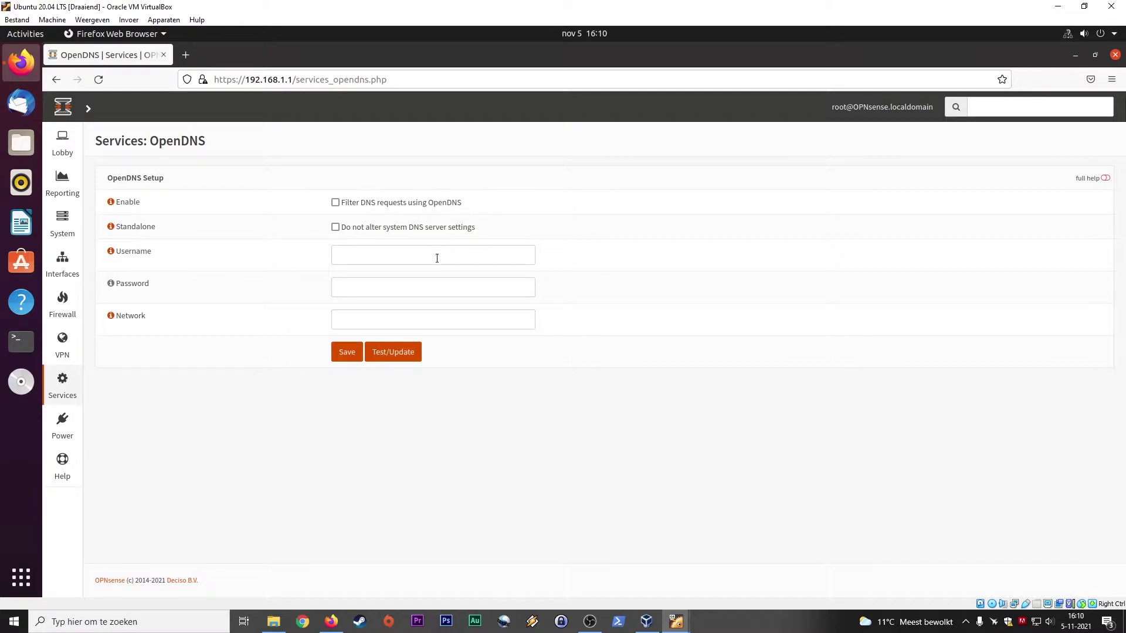
Tick 'Filter DNS requests using OpenDNS' and show the Standalone mode explanation
{"action": "left_click", "coordinate": [336, 203]}
{"action": "left_click", "coordinate": [110, 227]}
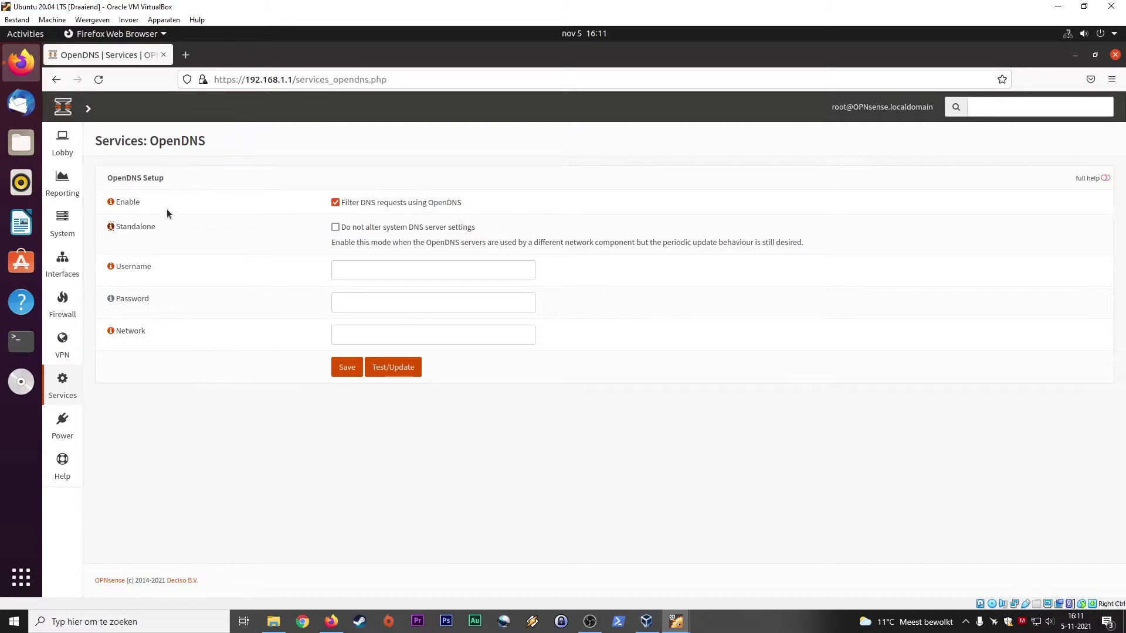
{"action": "left_click", "coordinate": [349, 273]}
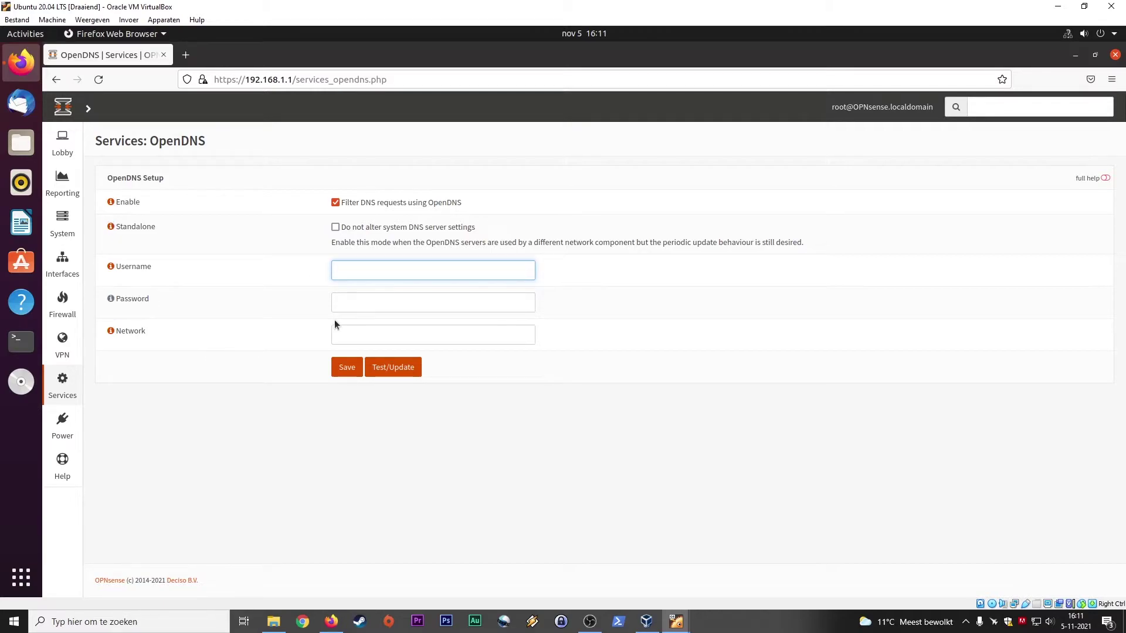
Show the Network help stating it must match the OpenDNS dashboard network name
{"action": "left_click", "coordinate": [343, 300]}
{"action": "left_click", "coordinate": [112, 331]}
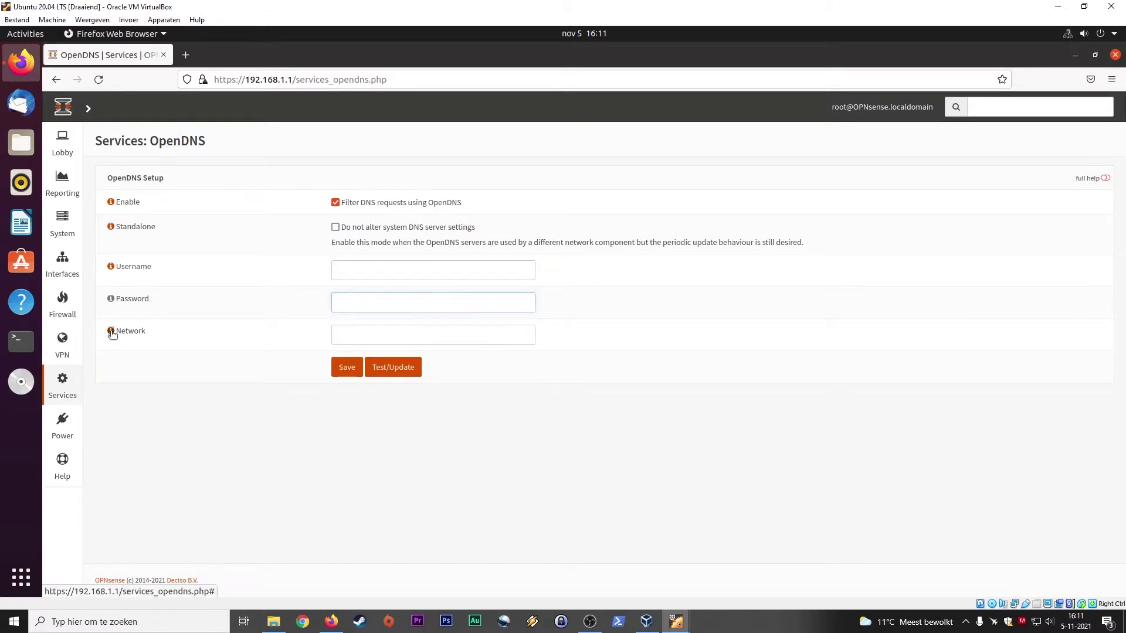
{"action": "left_click", "coordinate": [415, 336]}
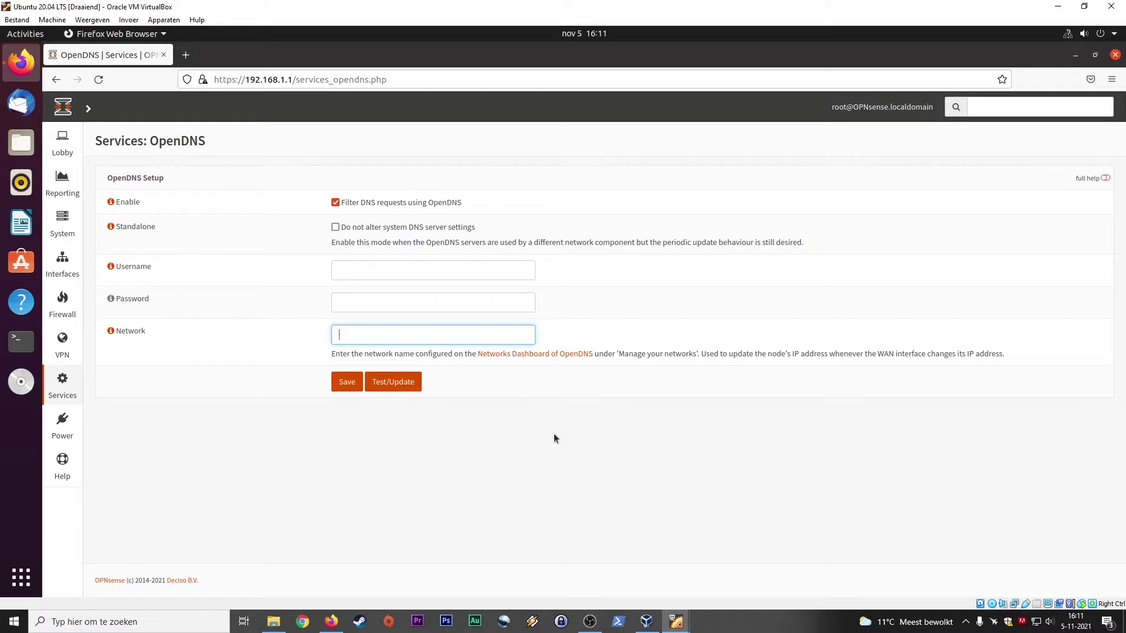
{"action": "left_click", "coordinate": [391, 272]}
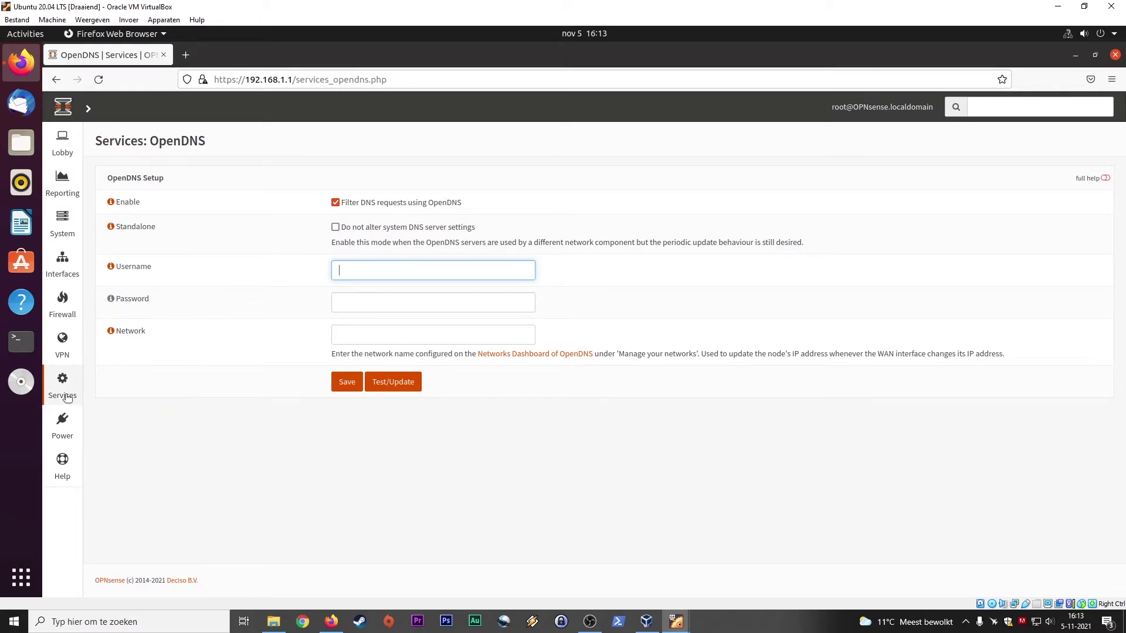
{"action": "mouse_move", "coordinate": [62, 388]}
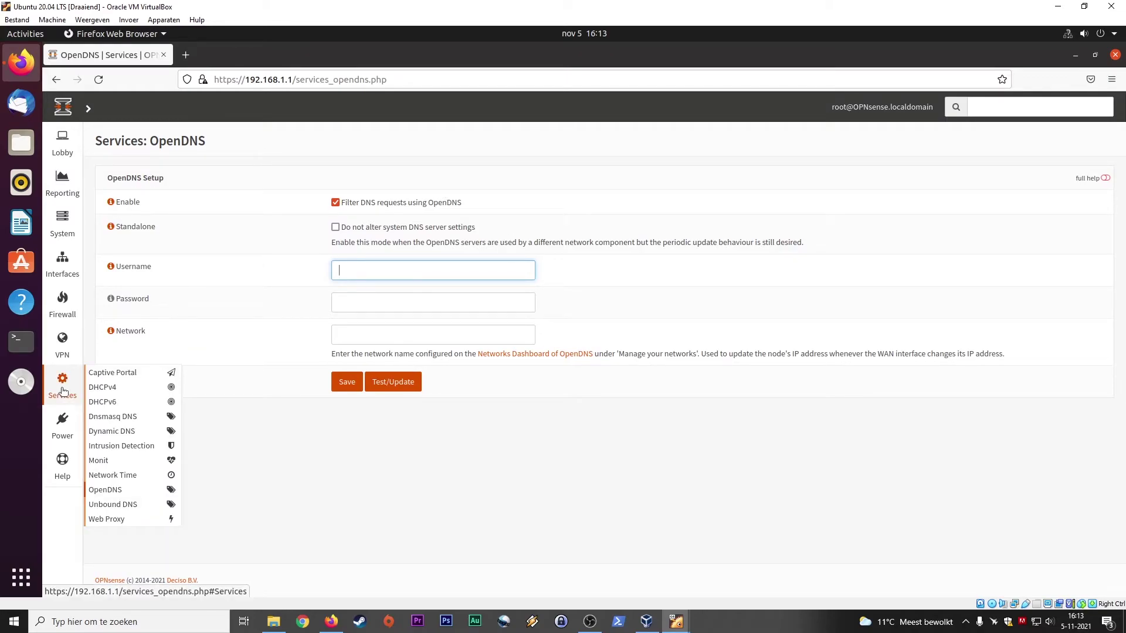
Add a new Dynamic DNS client under Services > Dynamic DNS with service type Cloudflare
{"action": "left_click", "coordinate": [124, 432]}
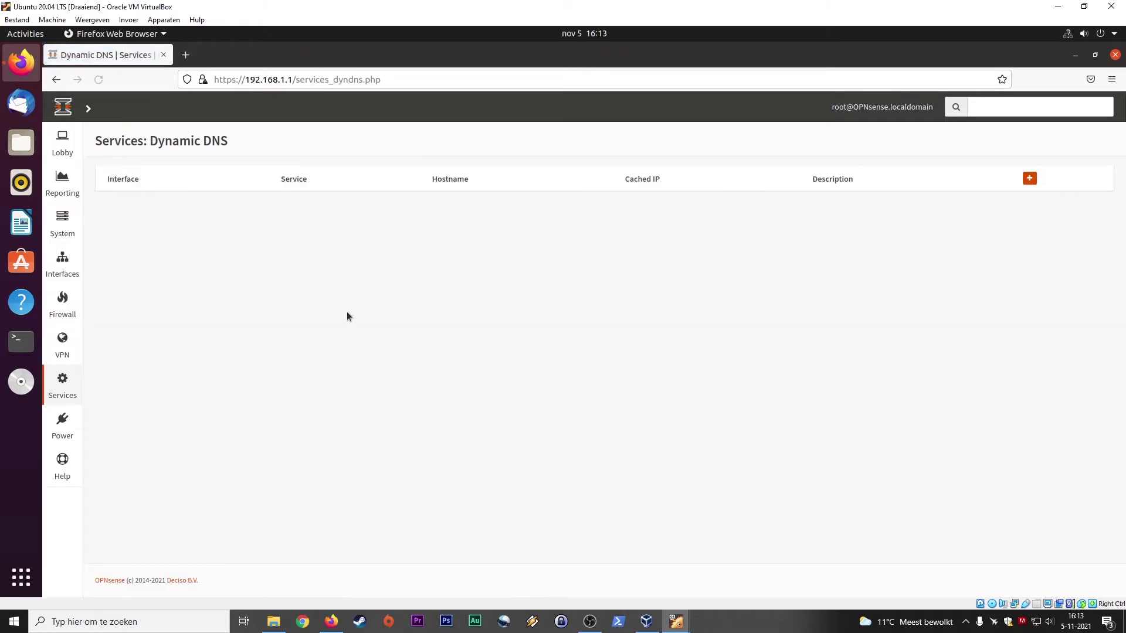
{"action": "left_click", "coordinate": [1029, 179]}
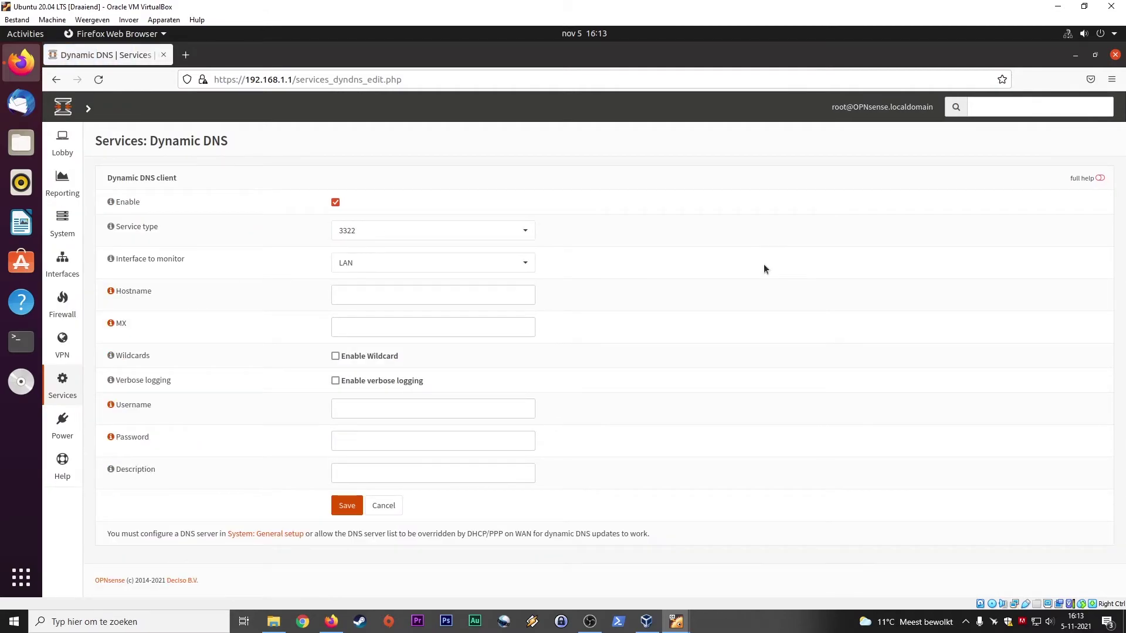
{"action": "left_click", "coordinate": [402, 230]}
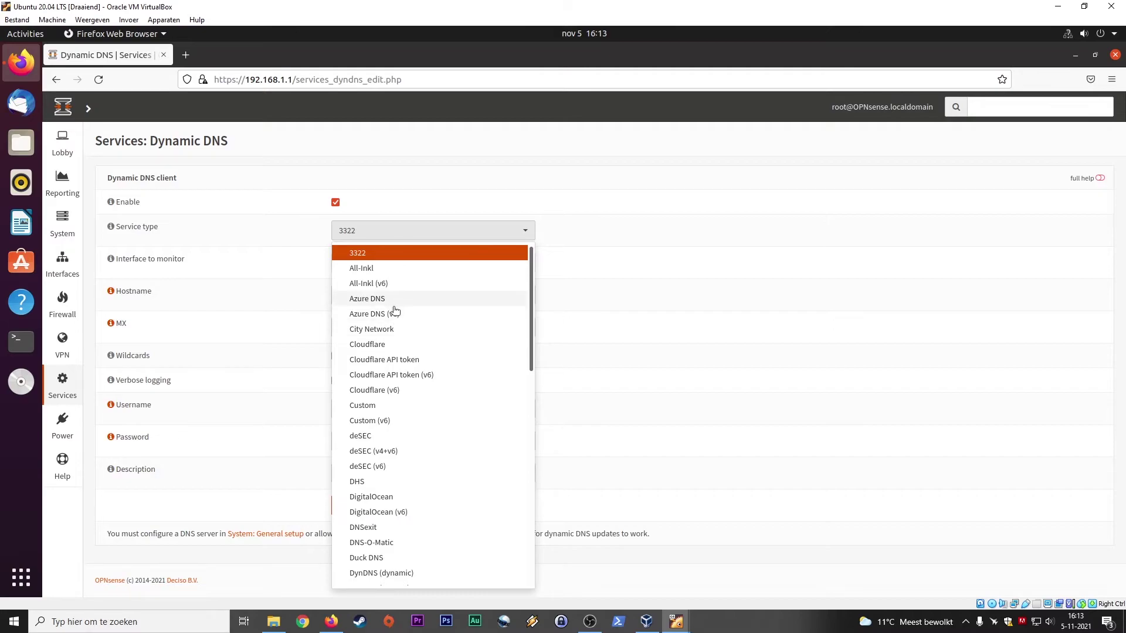
{"action": "scroll", "coordinate": [418, 375], "scroll_direction": "down", "scroll_amount": 3}
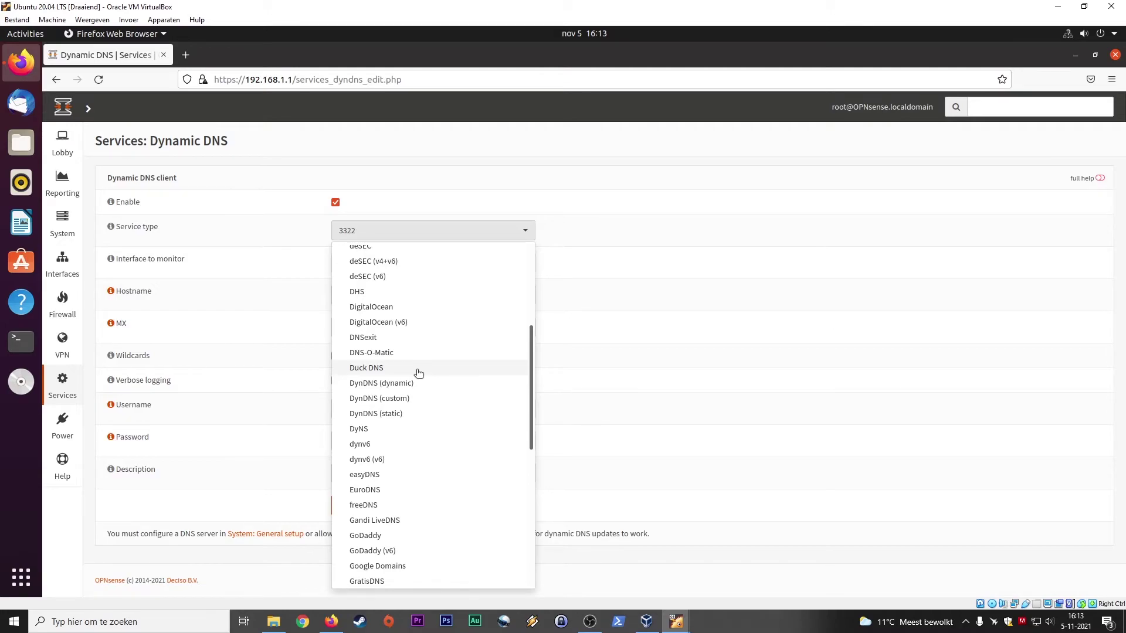
{"action": "scroll", "coordinate": [418, 374], "scroll_direction": "down", "scroll_amount": 5}
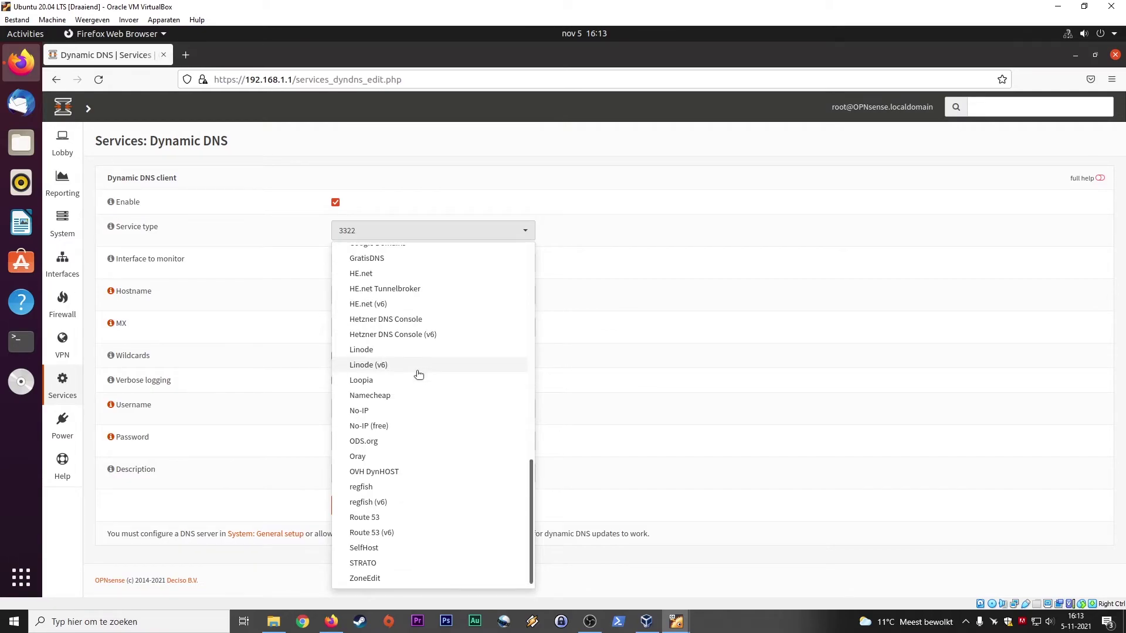
{"action": "scroll", "coordinate": [437, 376], "scroll_direction": "up", "scroll_amount": 6}
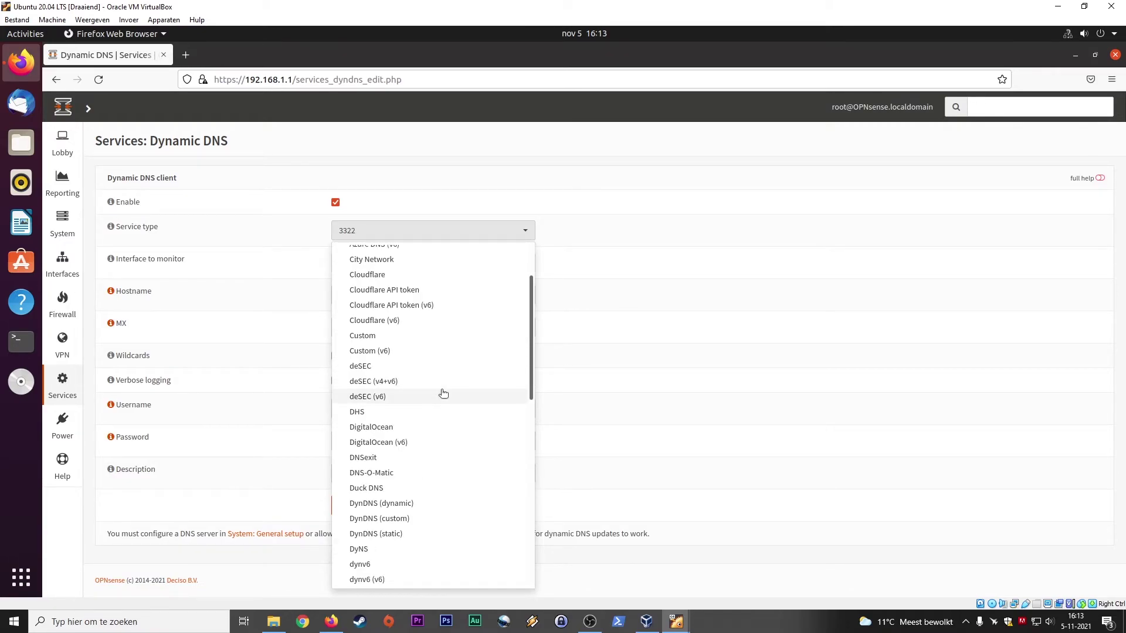
{"action": "scroll", "coordinate": [444, 393], "scroll_direction": "up", "scroll_amount": 2}
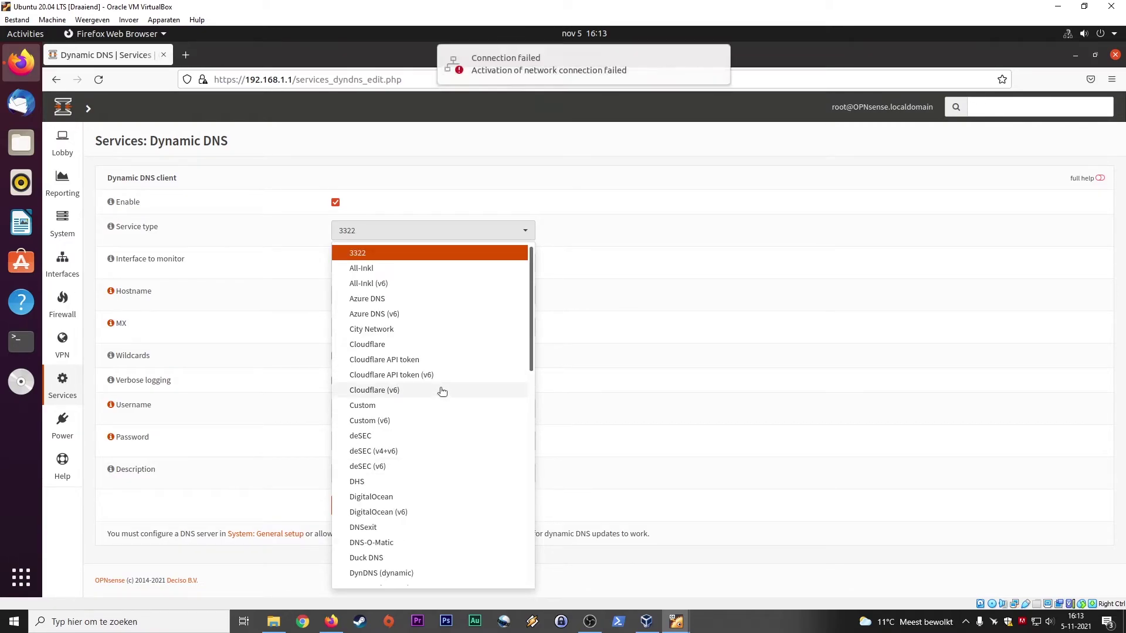
{"action": "left_click", "coordinate": [385, 346]}
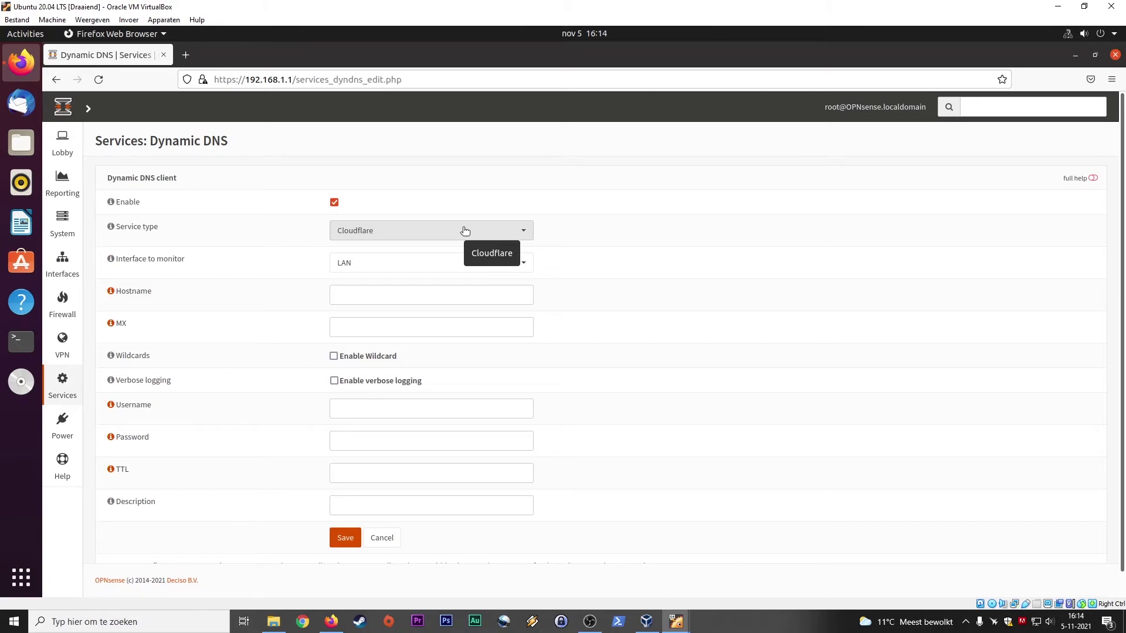
Set the Dynamic DNS client's interface to monitor to WAN
{"action": "left_click", "coordinate": [395, 270]}
{"action": "left_click", "coordinate": [371, 301]}
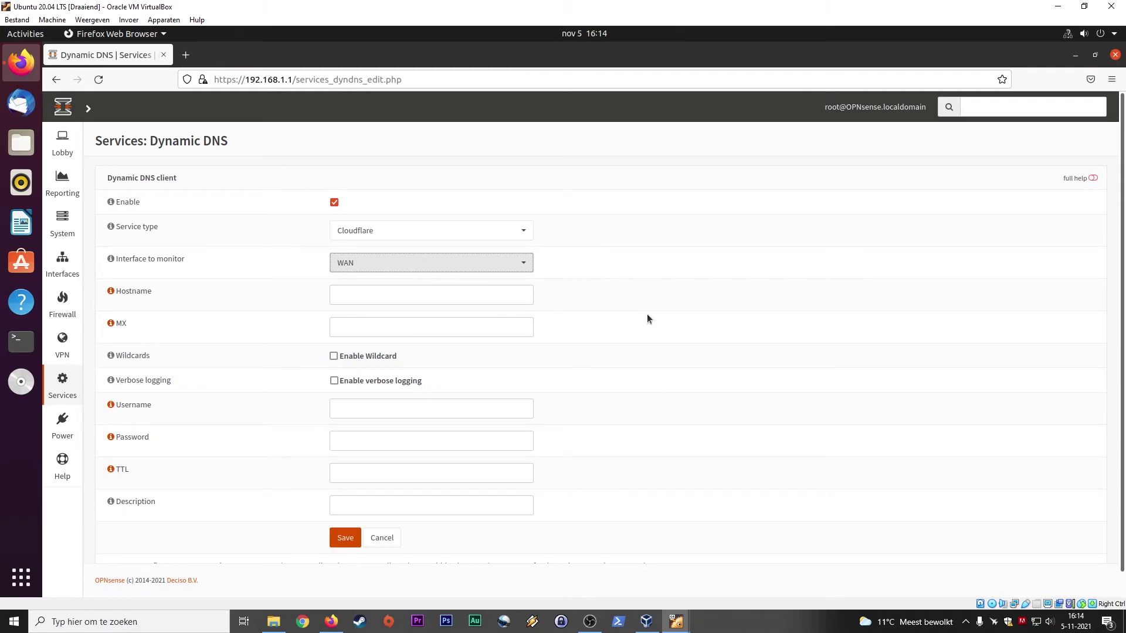
{"action": "left_click", "coordinate": [390, 294]}
{"action": "left_click", "coordinate": [393, 328]}
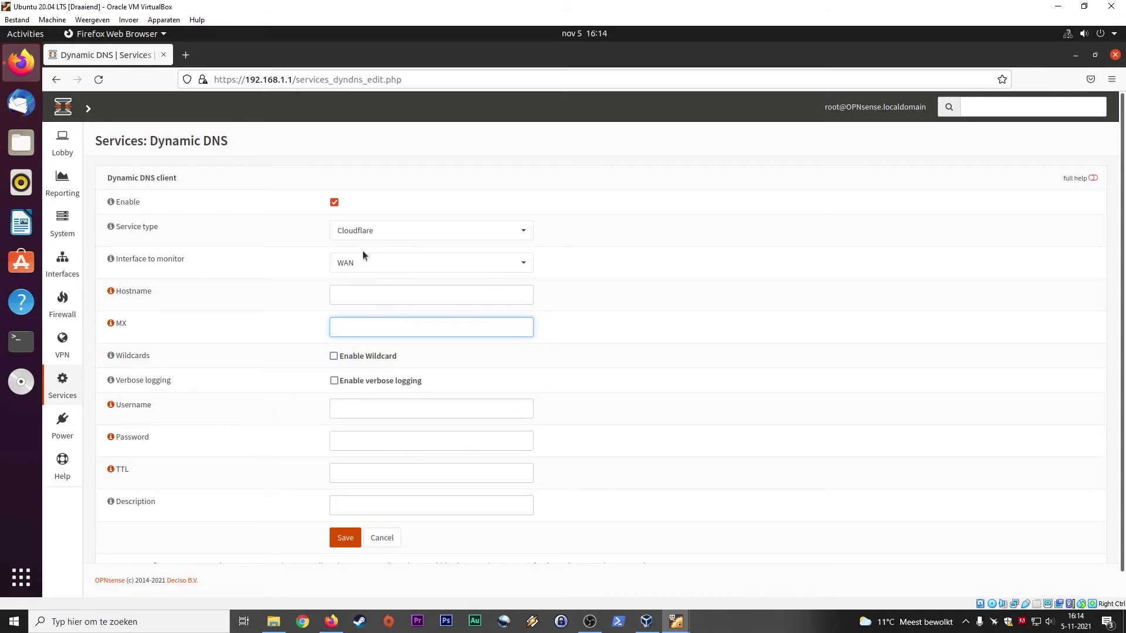
{"action": "left_click", "coordinate": [403, 232]}
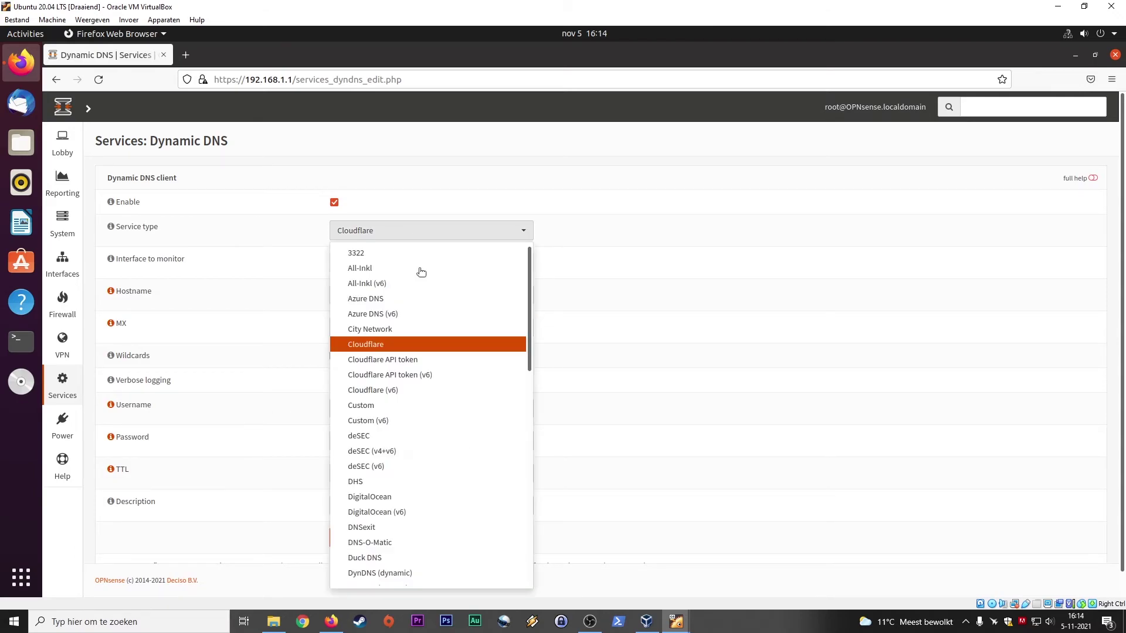
Browse the service provider list and close it, leaving Cloudflare selected
{"action": "scroll", "coordinate": [440, 374], "scroll_direction": "down", "scroll_amount": 10}
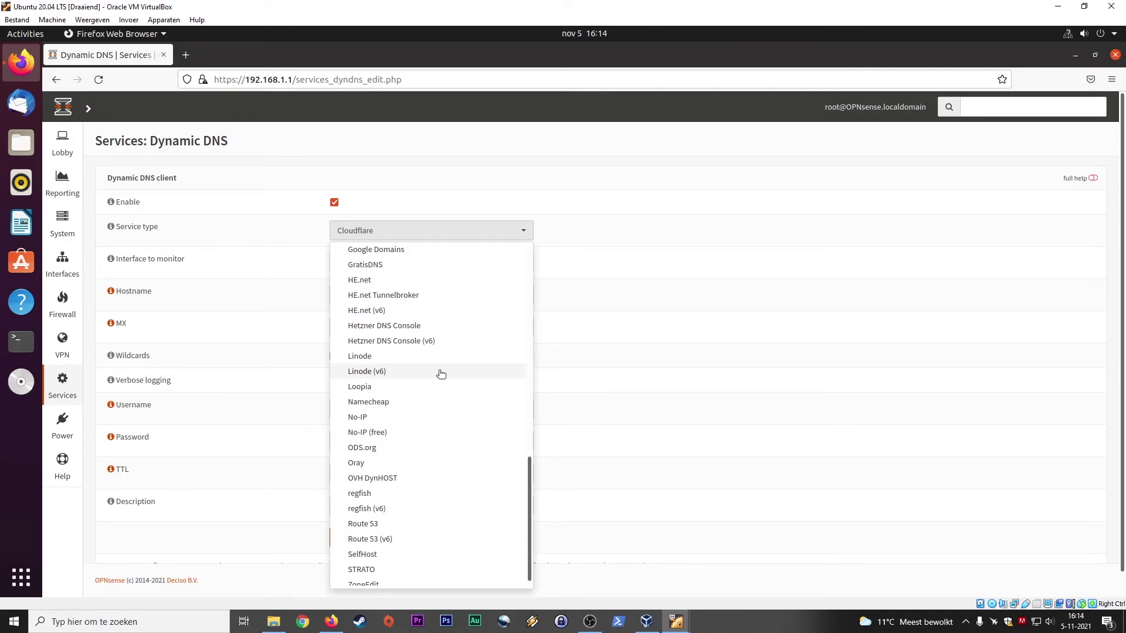
{"action": "scroll", "coordinate": [441, 374], "scroll_direction": "down", "scroll_amount": 1}
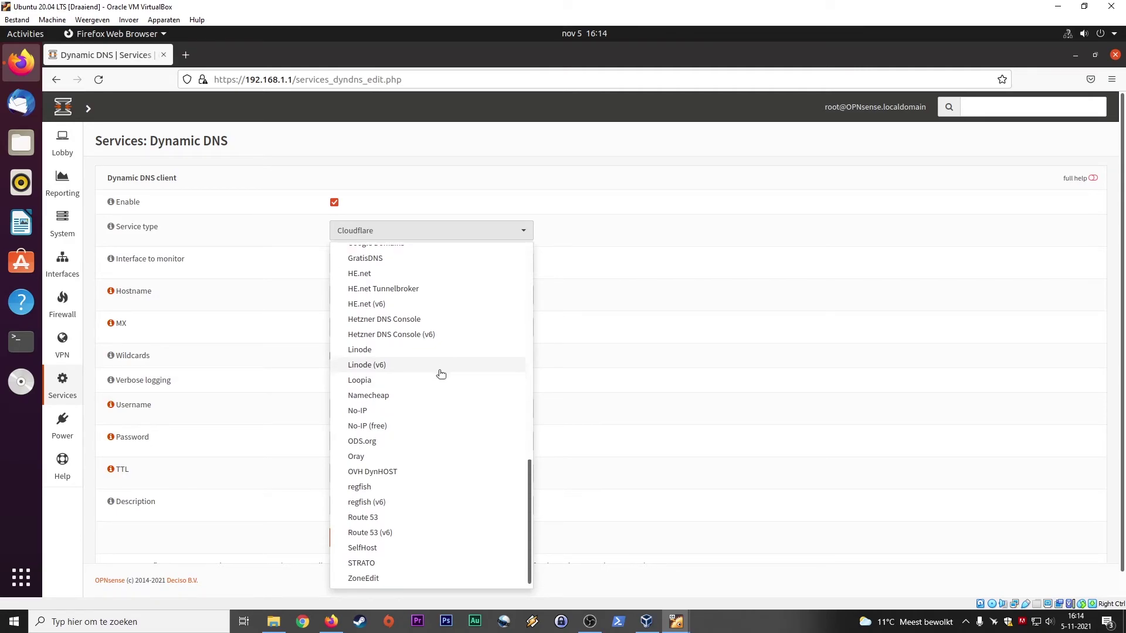
{"action": "scroll", "coordinate": [441, 374], "scroll_direction": "up", "scroll_amount": 11}
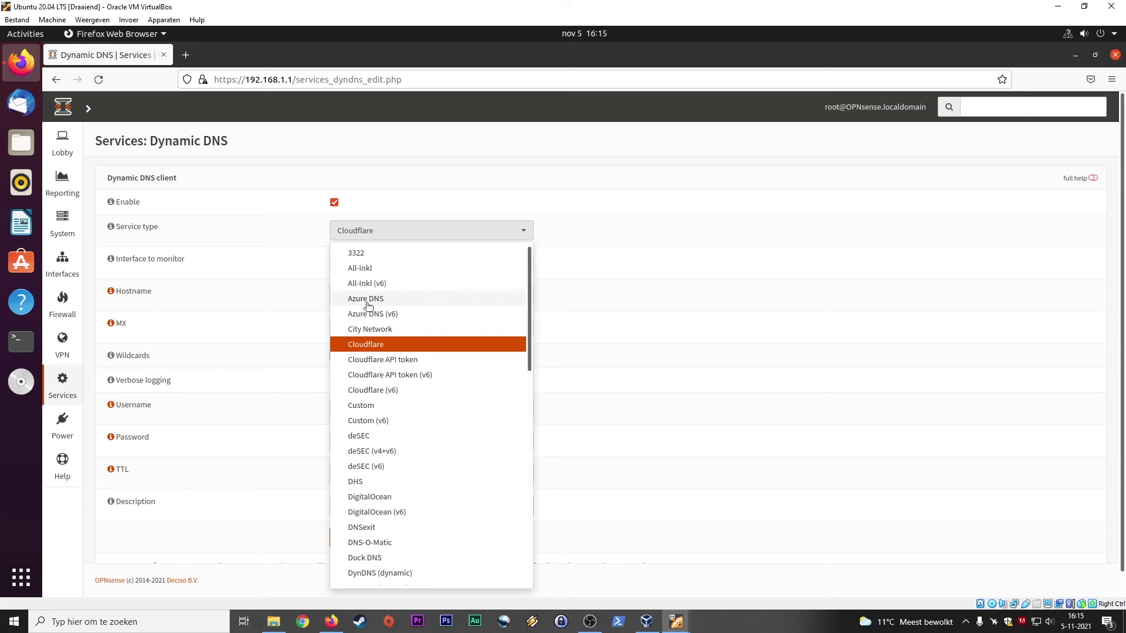
{"action": "left_click", "coordinate": [651, 198]}
{"action": "mouse_move", "coordinate": [63, 390]}
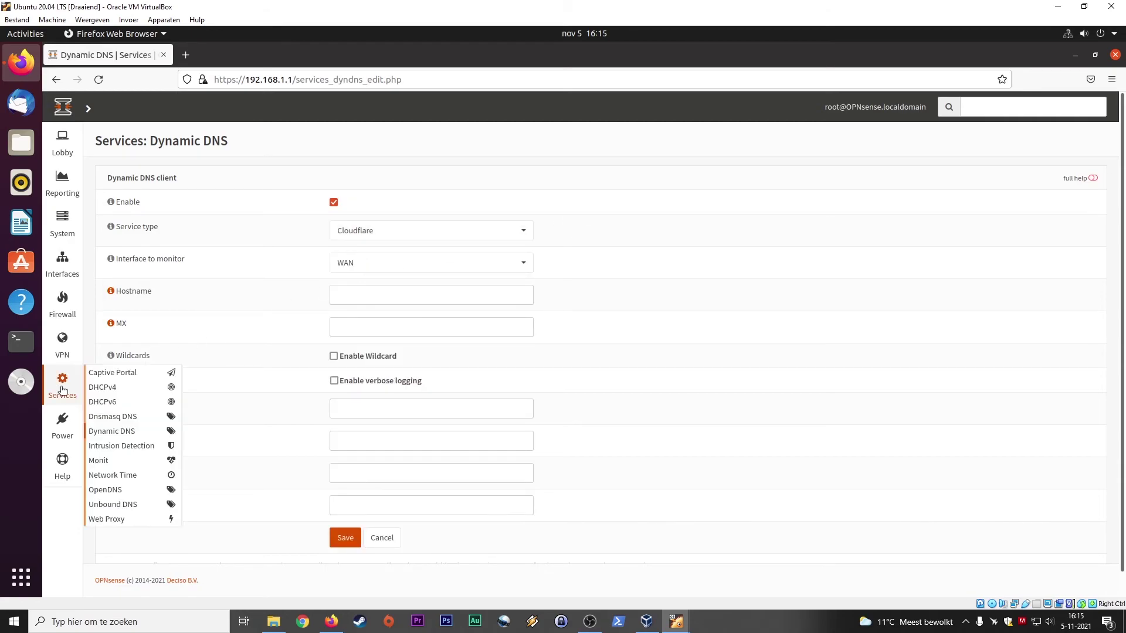
Open Services > OpenDNS again, then switch to Firefox showing the OpenDNS website
{"action": "left_click", "coordinate": [114, 494]}
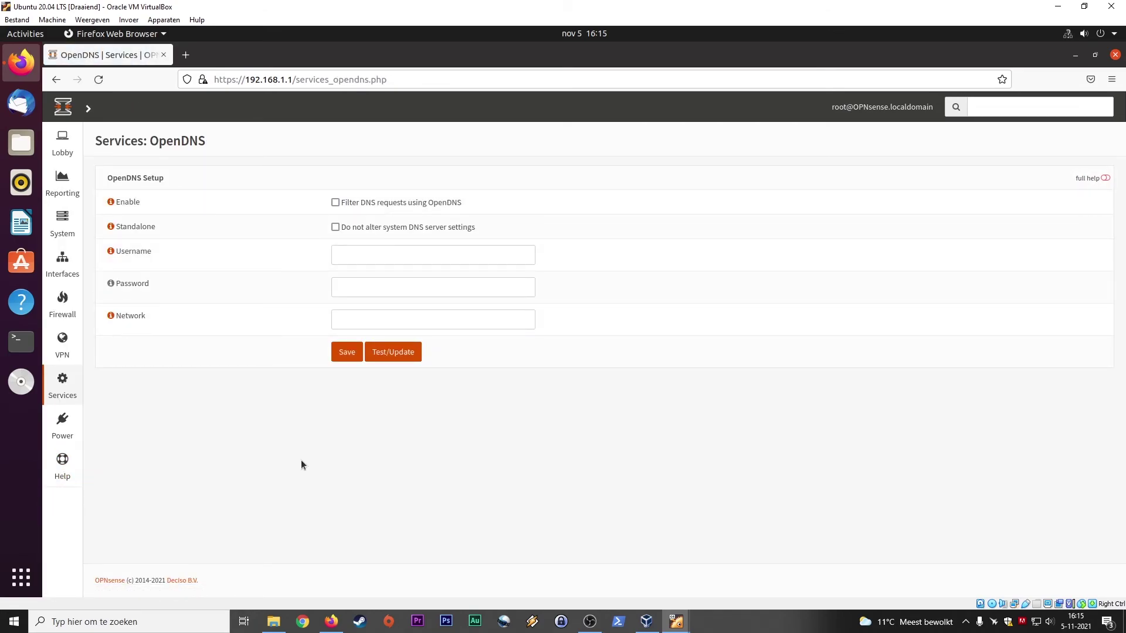
{"action": "left_click", "coordinate": [332, 621]}
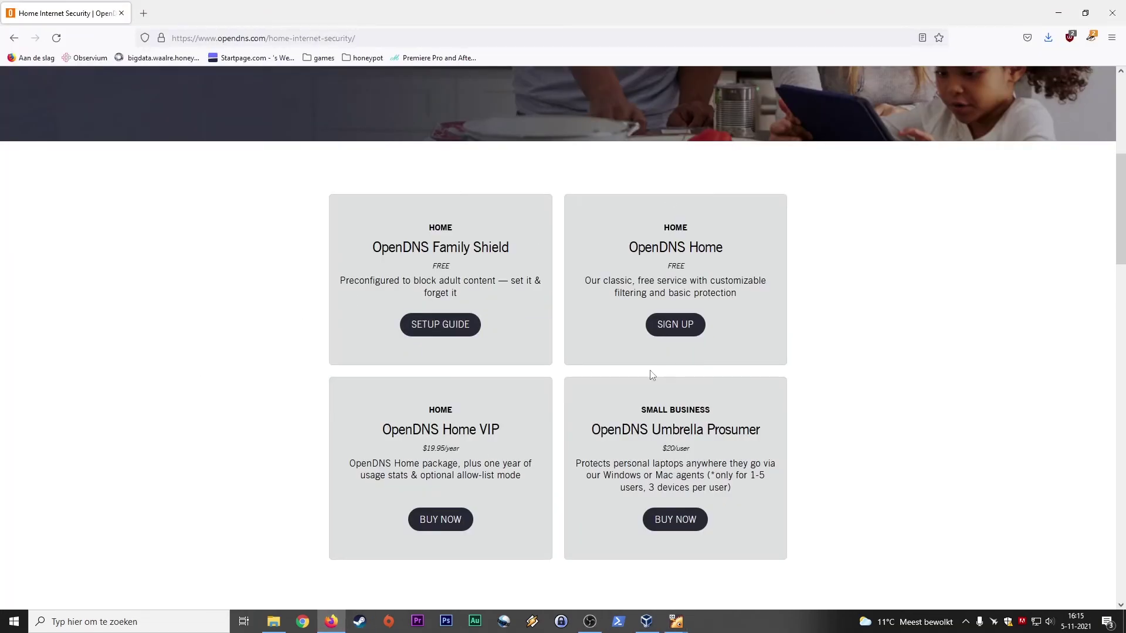
Start the free OpenDNS Home signup and look over its registration form
{"action": "left_click", "coordinate": [669, 329]}
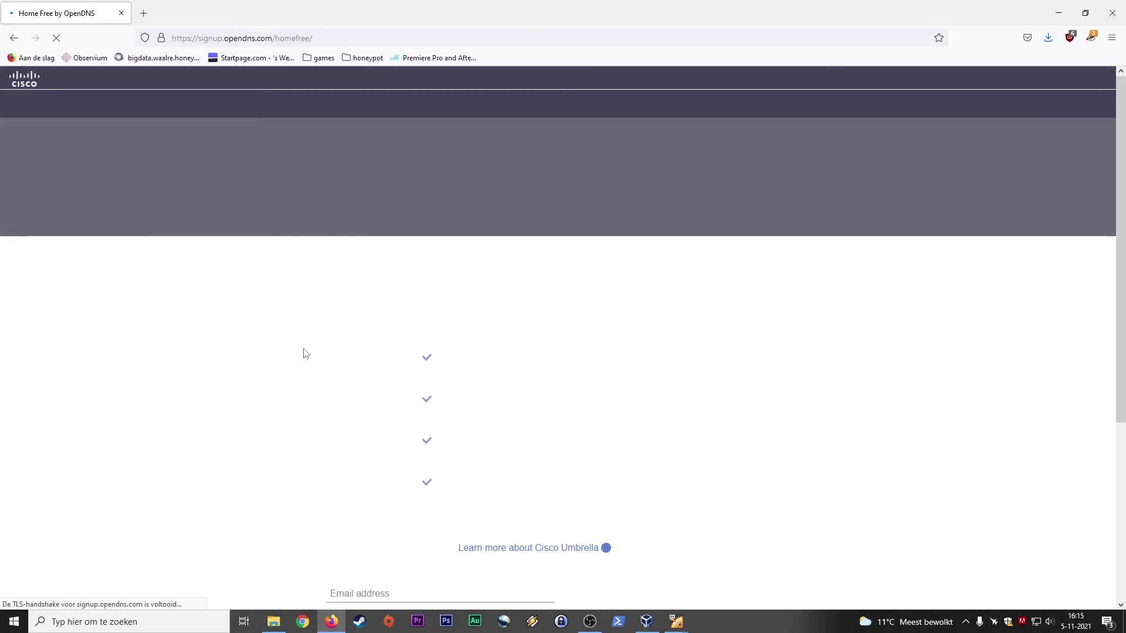
{"action": "scroll", "coordinate": [287, 382], "scroll_direction": "down", "scroll_amount": 4}
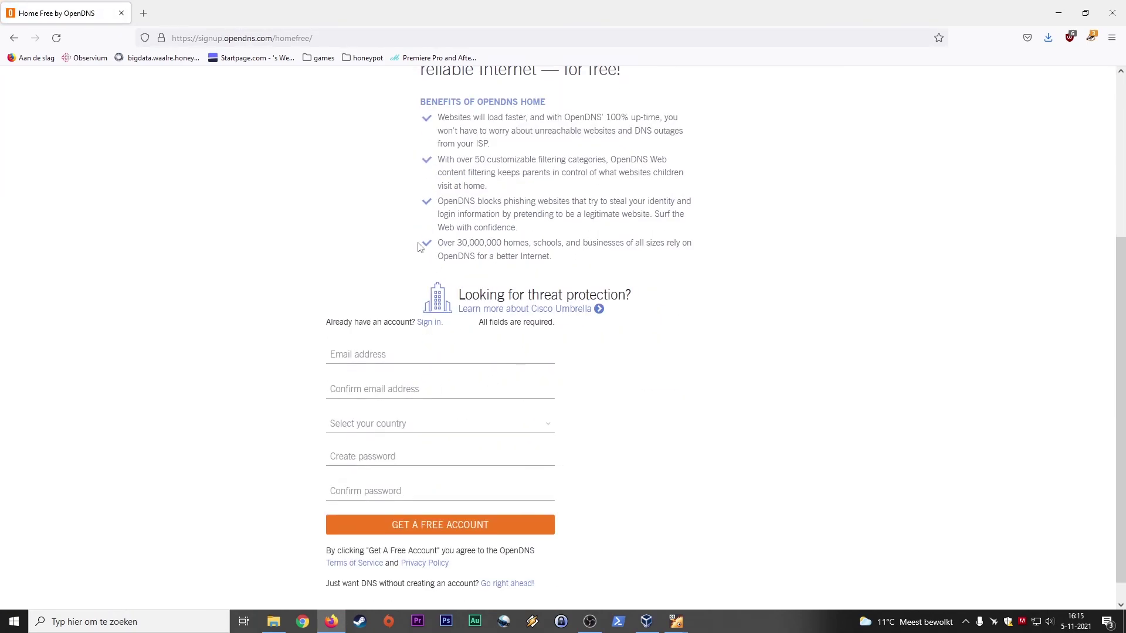
{"action": "scroll", "coordinate": [508, 385], "scroll_direction": "down", "scroll_amount": 1}
{"action": "scroll", "coordinate": [218, 394], "scroll_direction": "up", "scroll_amount": 5}
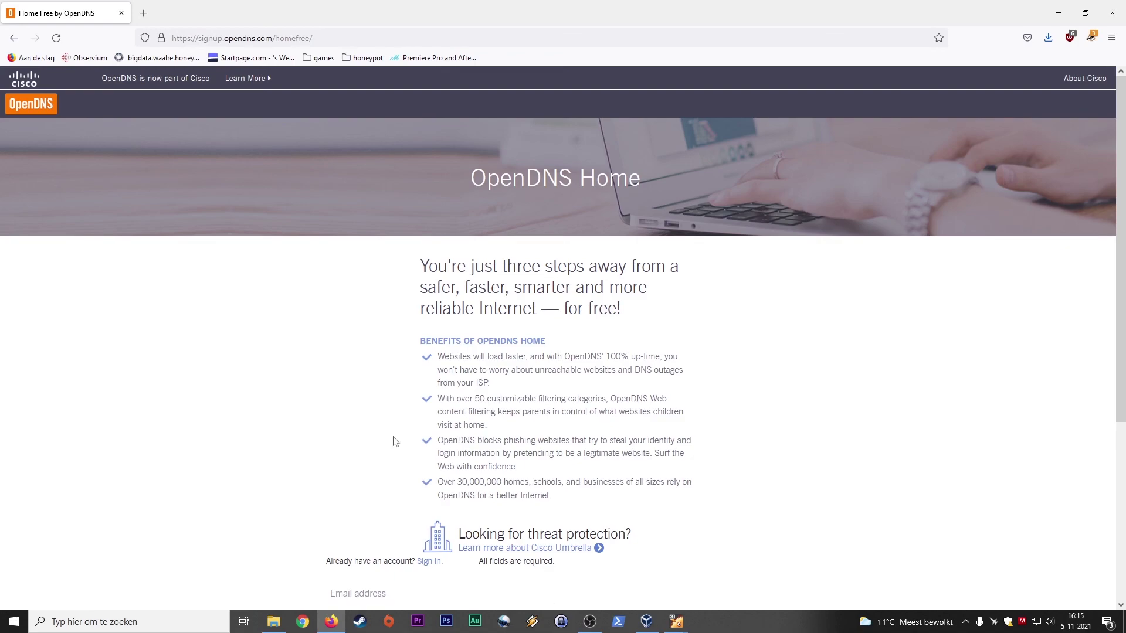
Bring the Ubuntu VirtualBox window with OPNsense's blank OpenDNS setup form back to the front
{"action": "mouse_move", "coordinate": [675, 621]}
{"action": "left_click", "coordinate": [724, 580]}
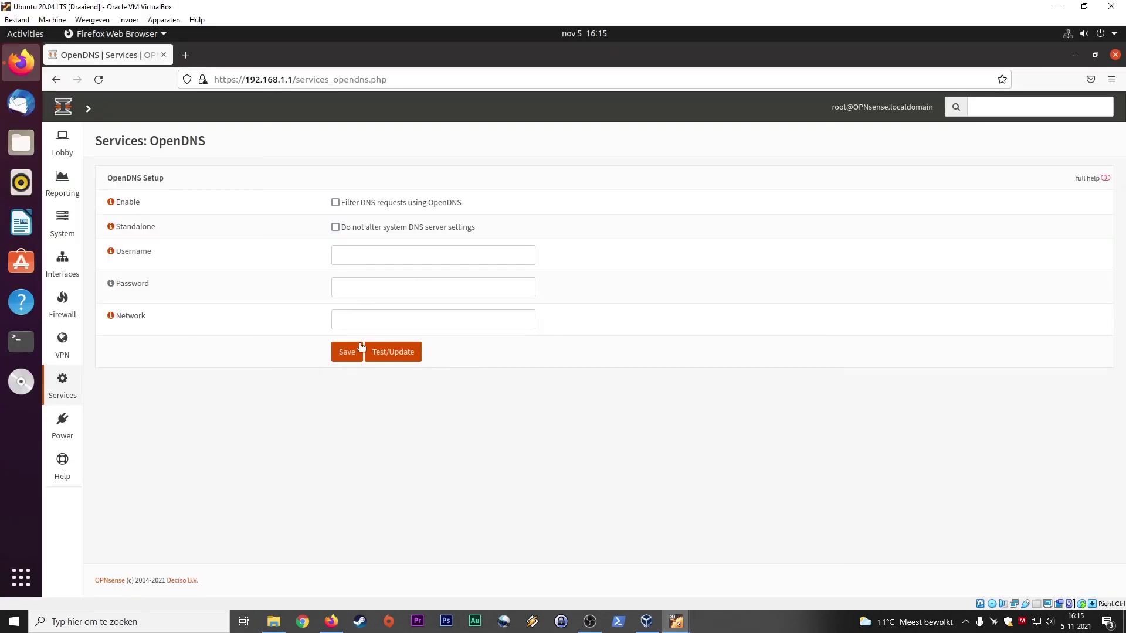